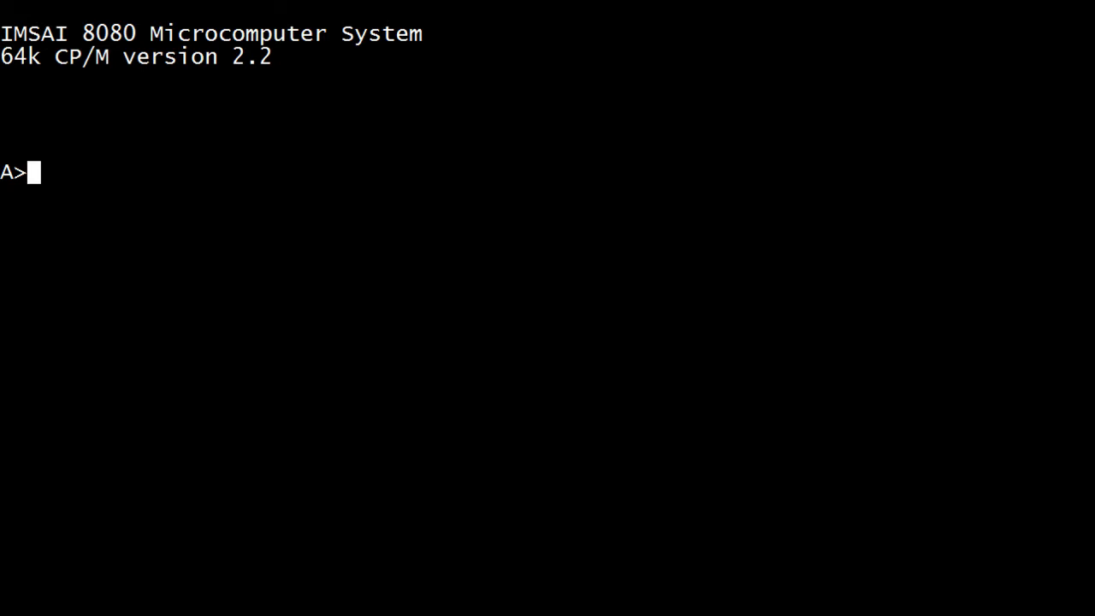
- List the directories of drives B and C
type("dir b:")
key("Return")
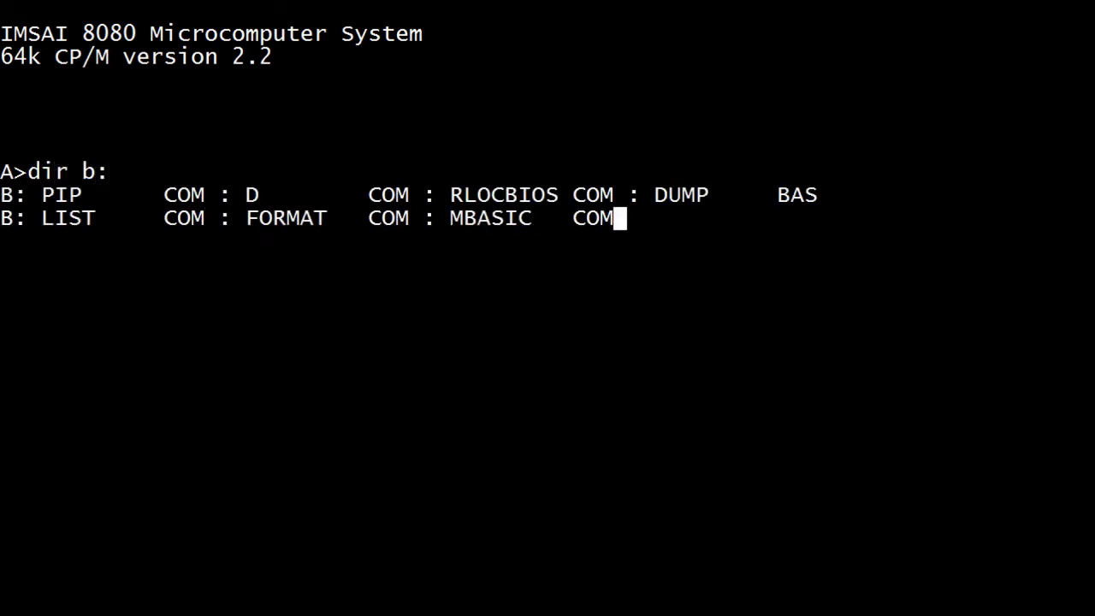
type("dir c:")
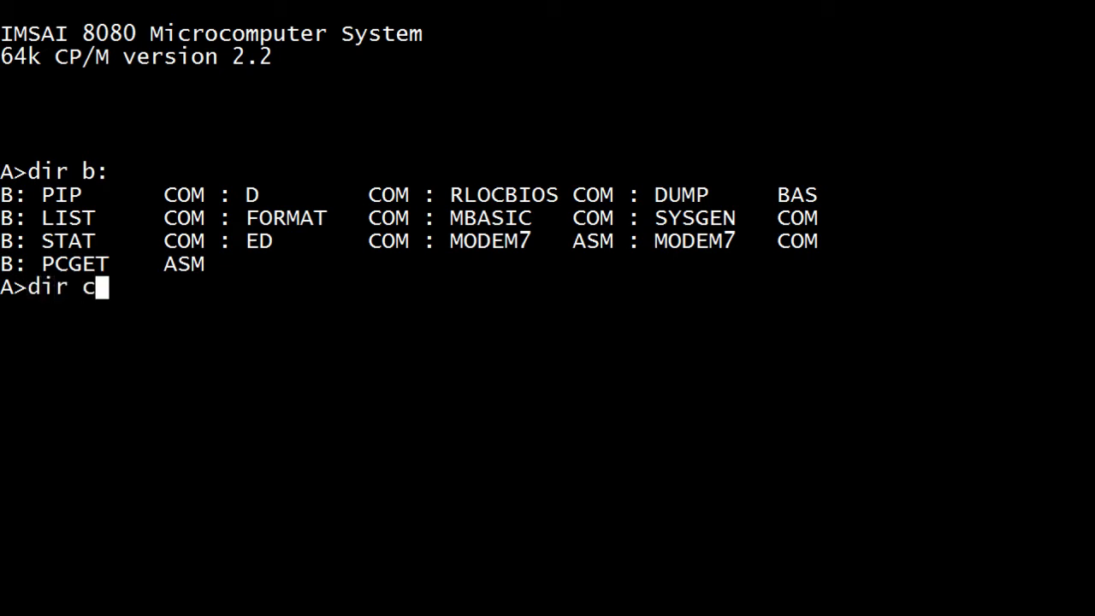
key("Return")
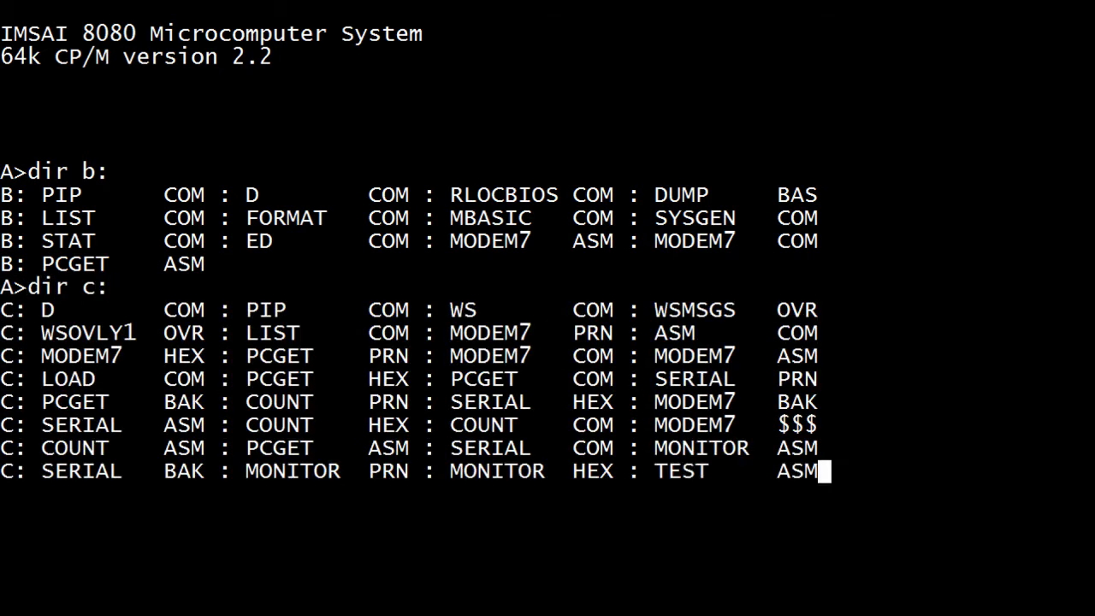
- Run stat dsk: and review the drive characteristics reported for drives A, B and C
type("stat dsk:")
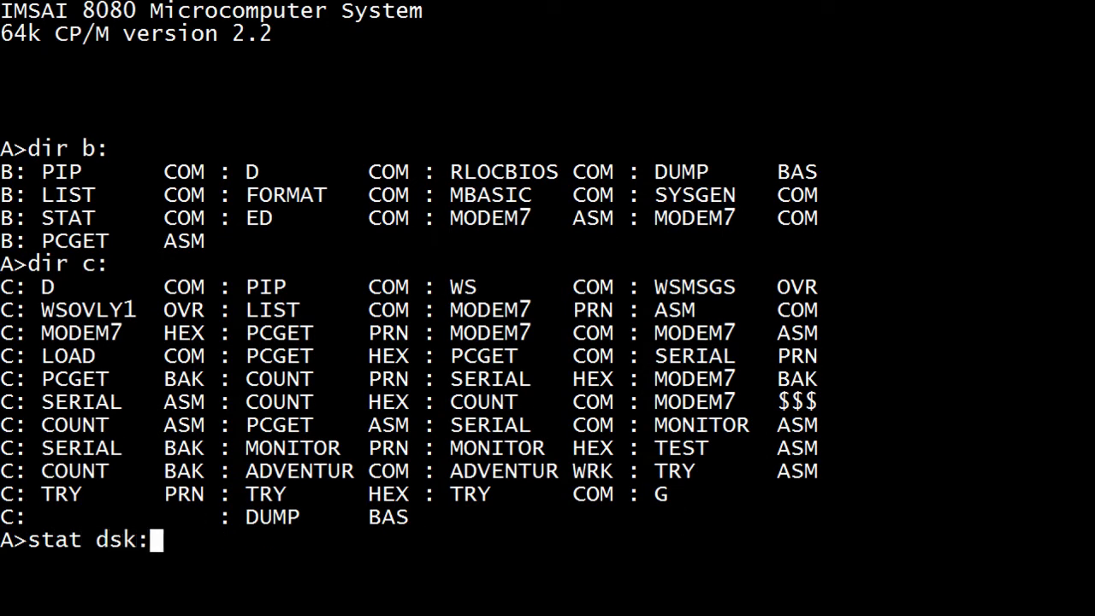
key("Return")
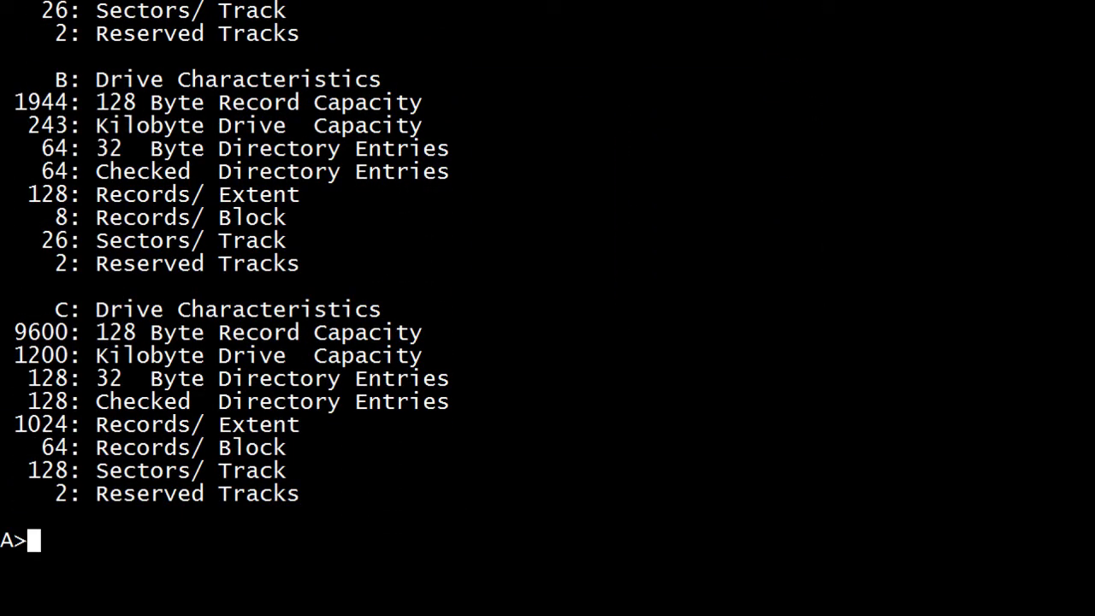
scroll(533, 366, "up", 4)
scroll(137, 343, "up", 3)
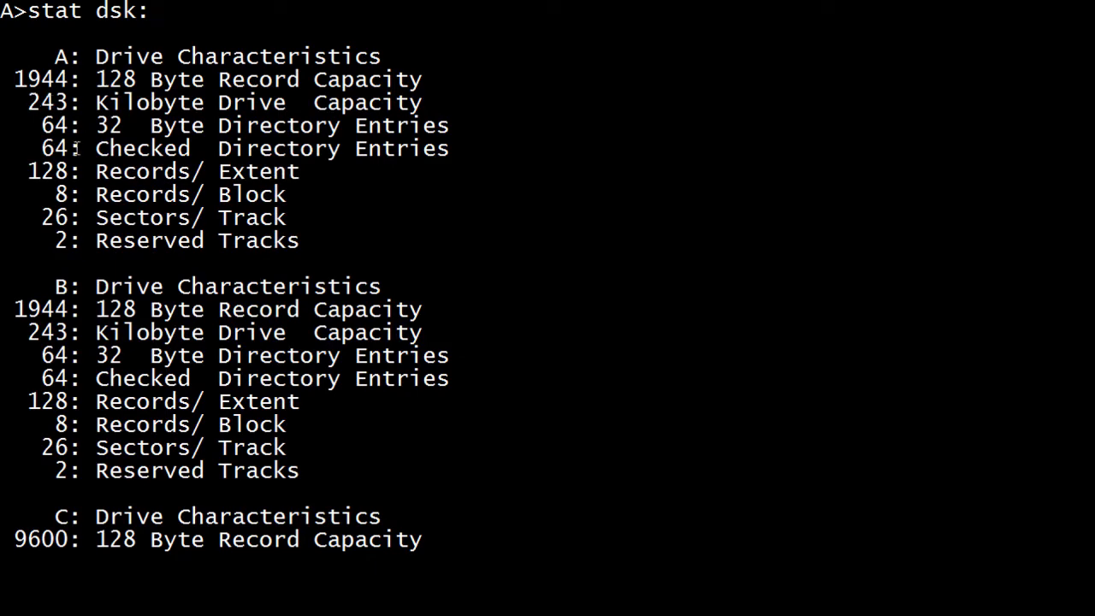
scroll(79, 147, "down", 3)
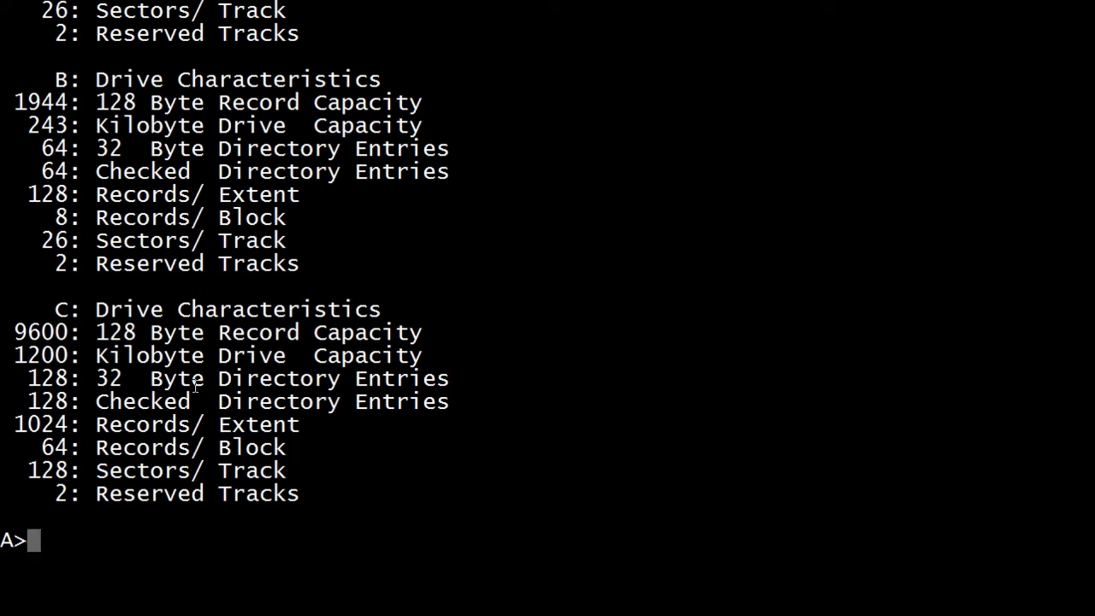
- Switch to drive B and list its directory
type("b:")
key("Return")
type("dir")
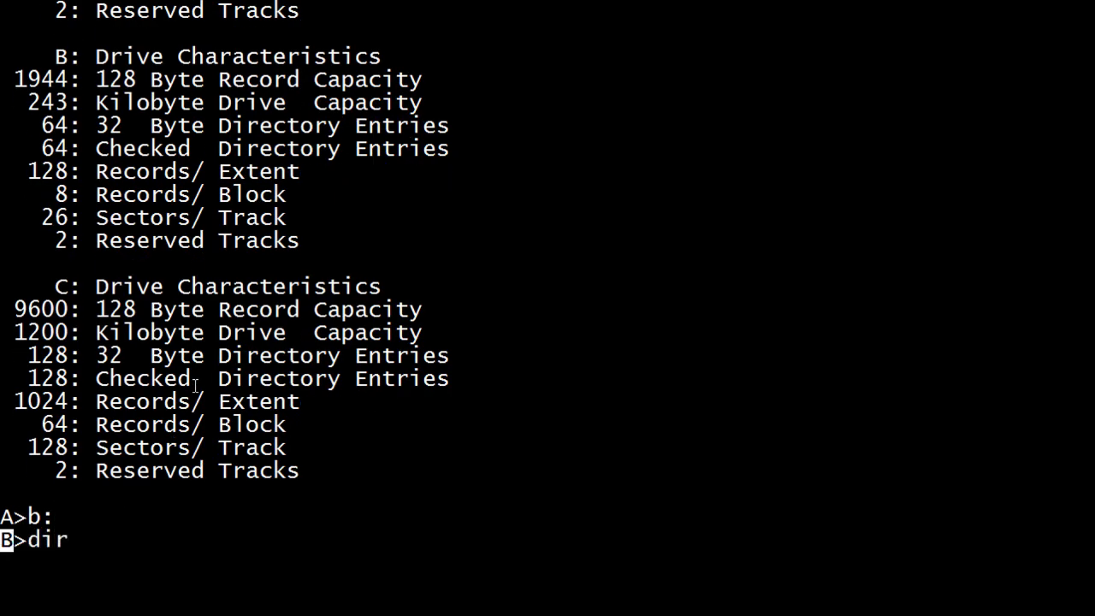
key("Return")
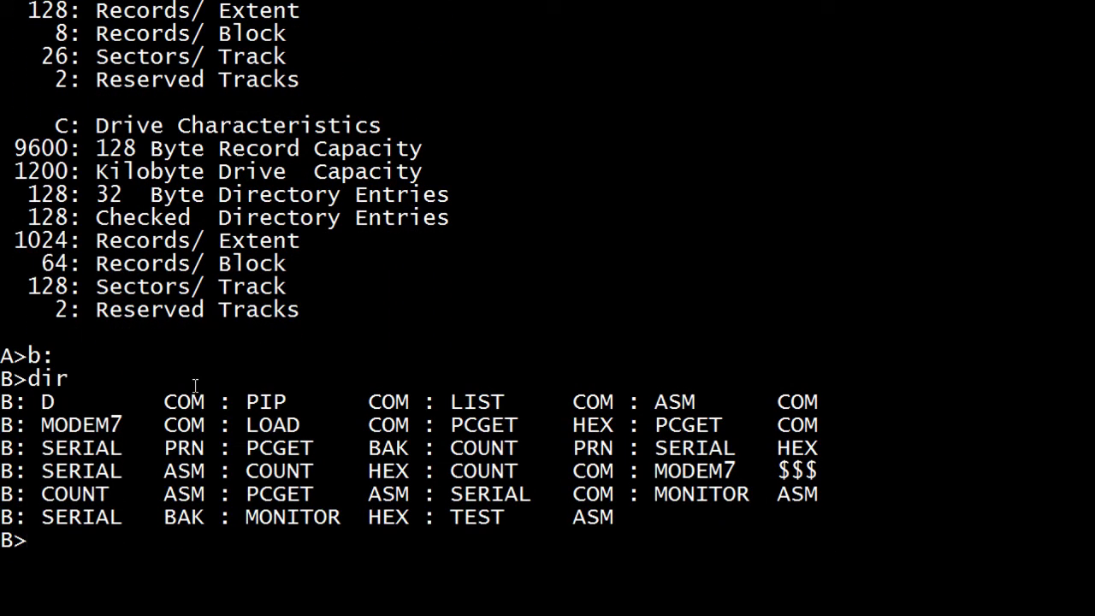
- Try STAT from drive B, then return to drive A and check drive B's free space with stat b:
type("stat")
key("Return")
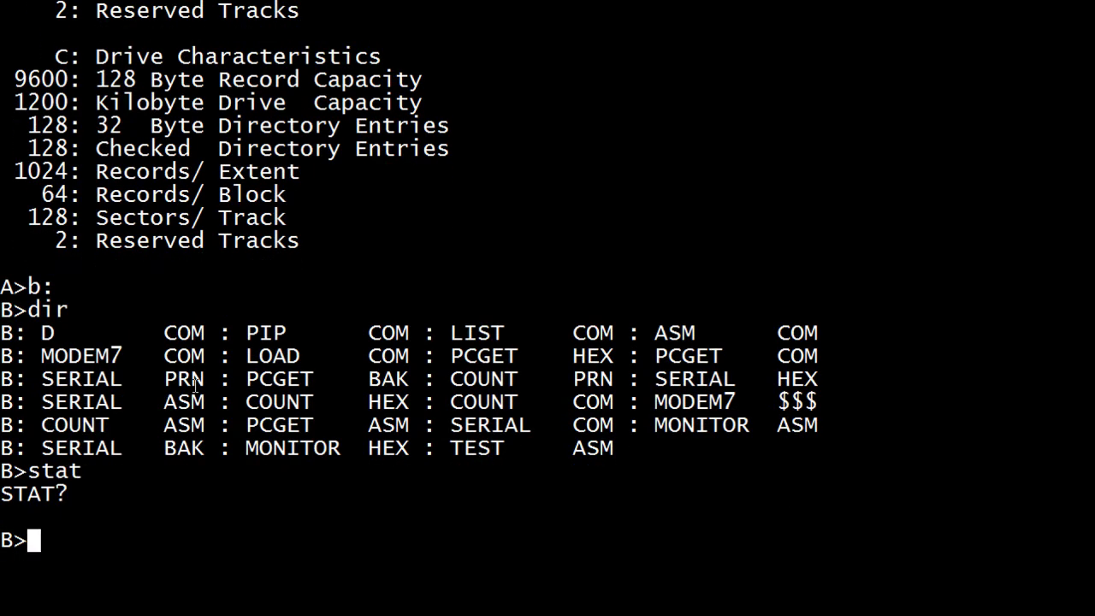
type("a:")
key("Return")
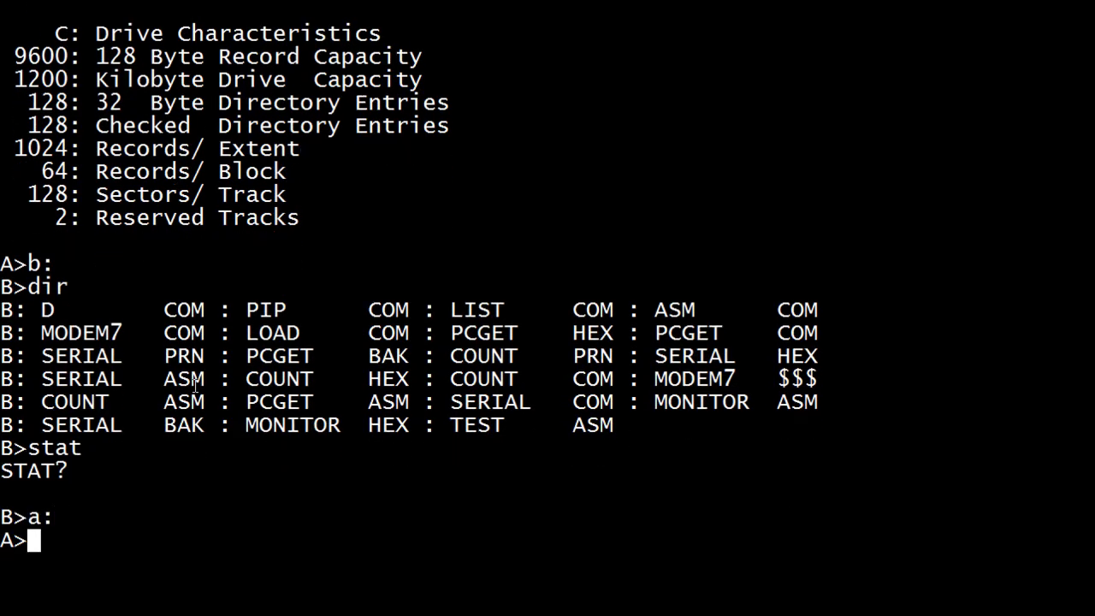
type("stat b:")
key("Return")
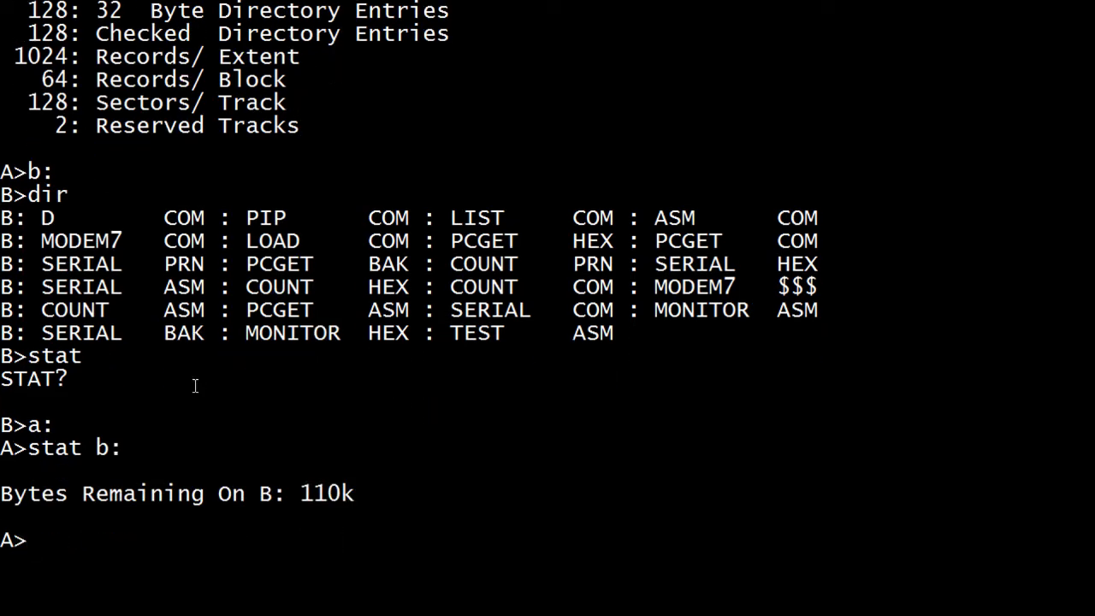
- List drive B's directory from drive A and check its remaining space again
type("dir b:")
key("Return")
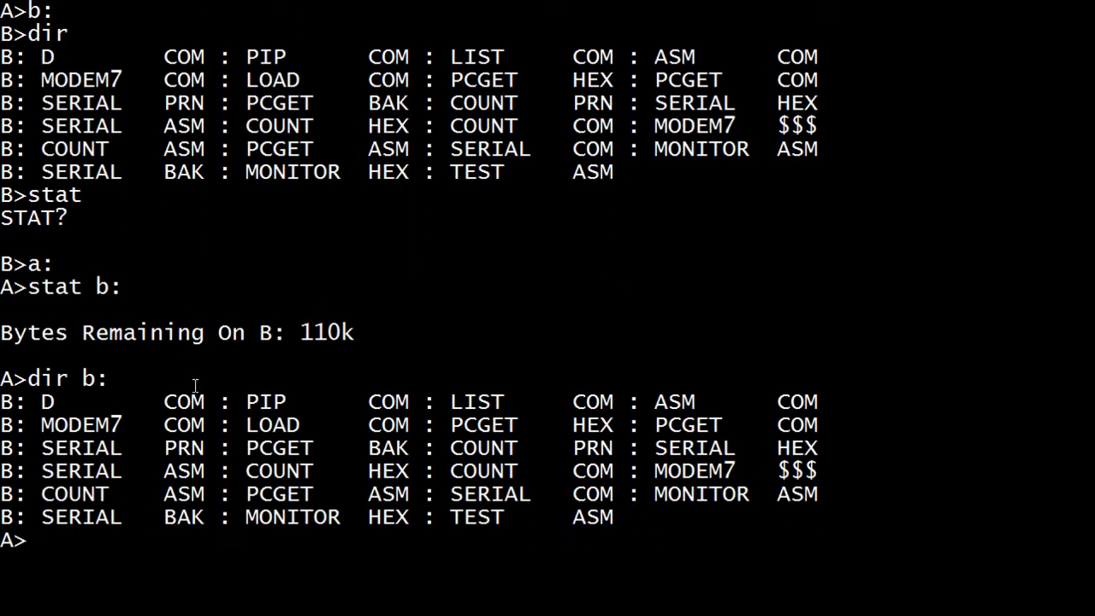
type("stat b:")
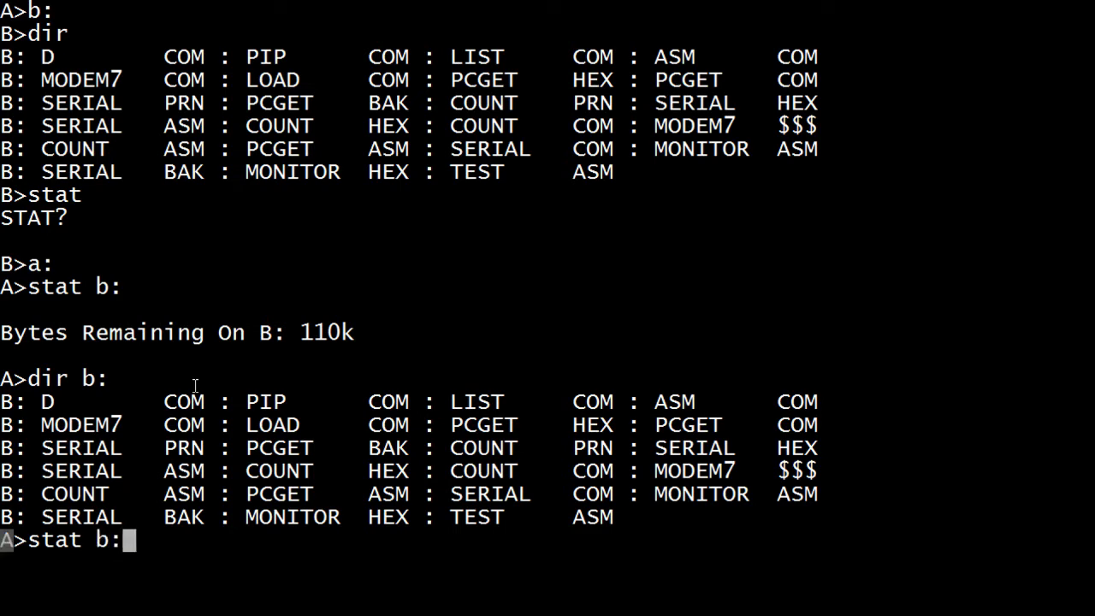
key("Return")
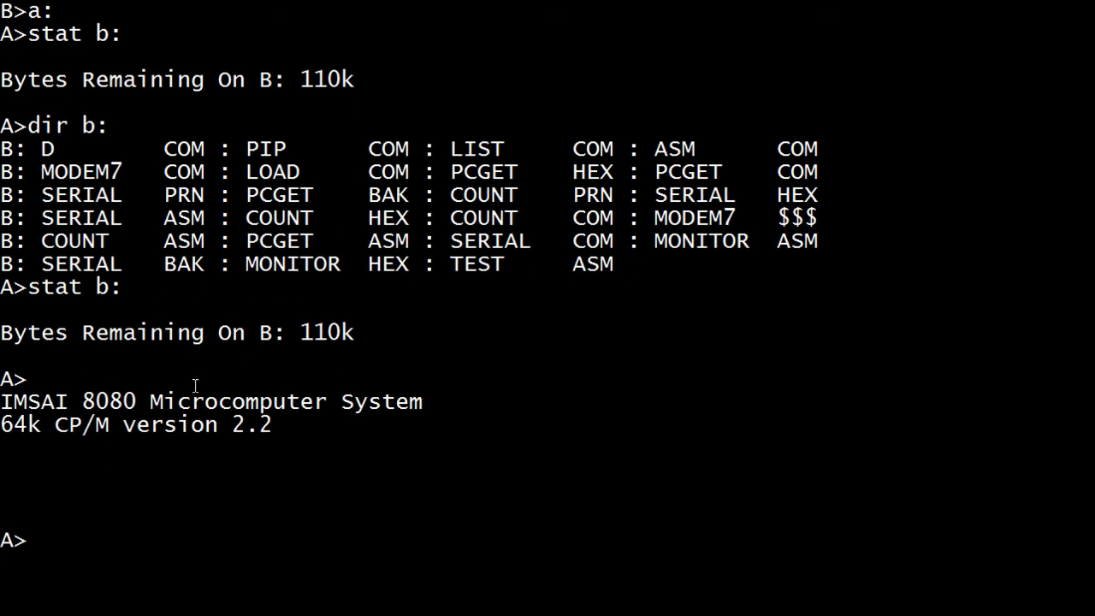
- From the freshly booted system, list the files on drive B and check its remaining space with STAT
type("dir b:")
key("Return")
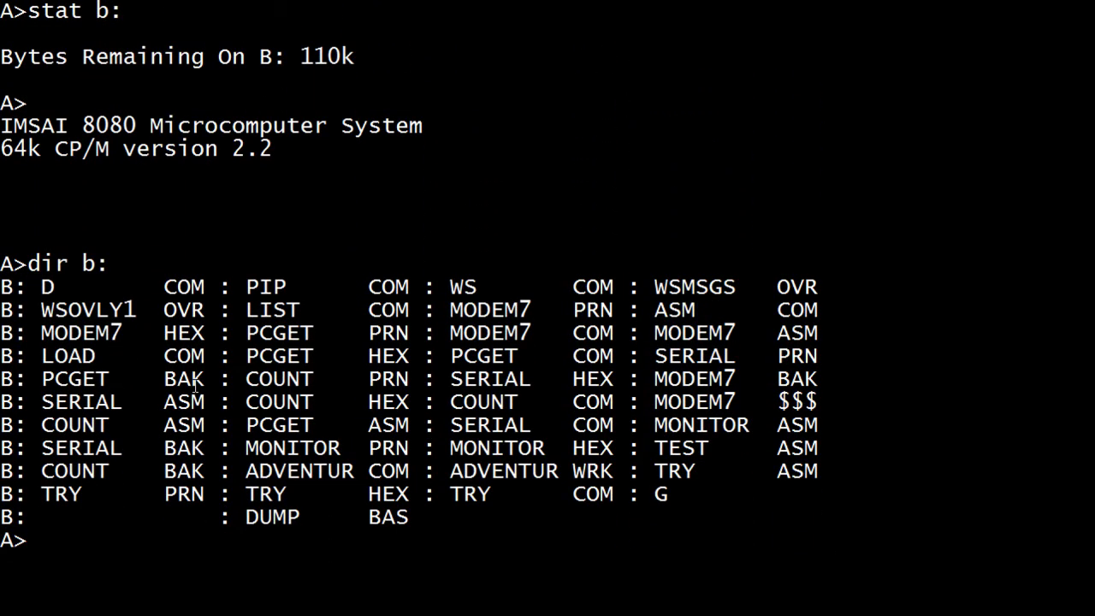
type("stat b:")
key("Return")
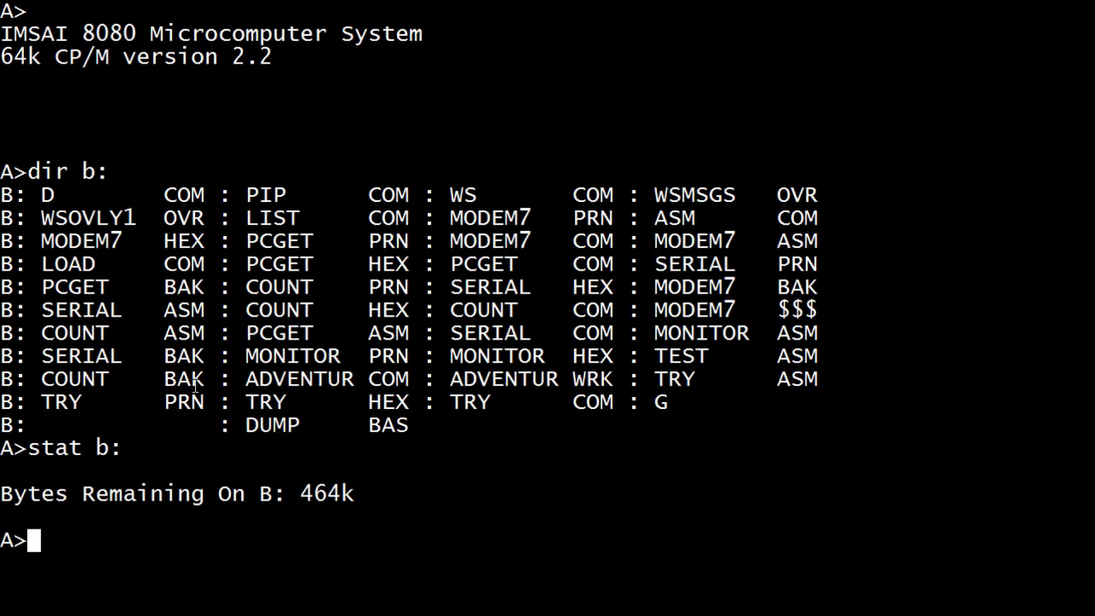
- Request the characteristics of all drives again with stat dsk:
type("stat s")
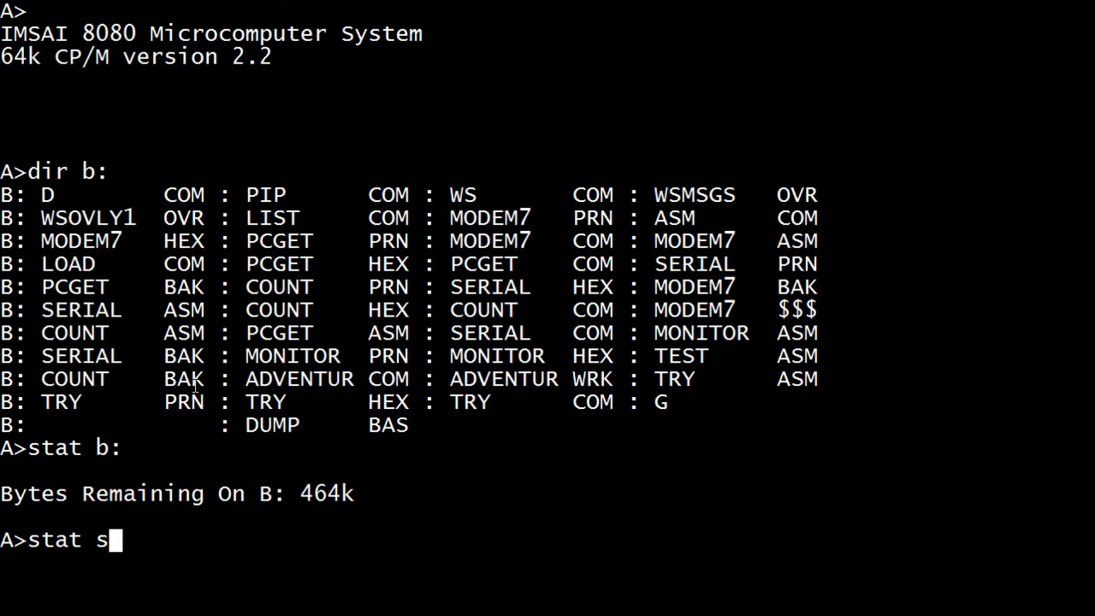
key("BackSpace")
type("dsk:")
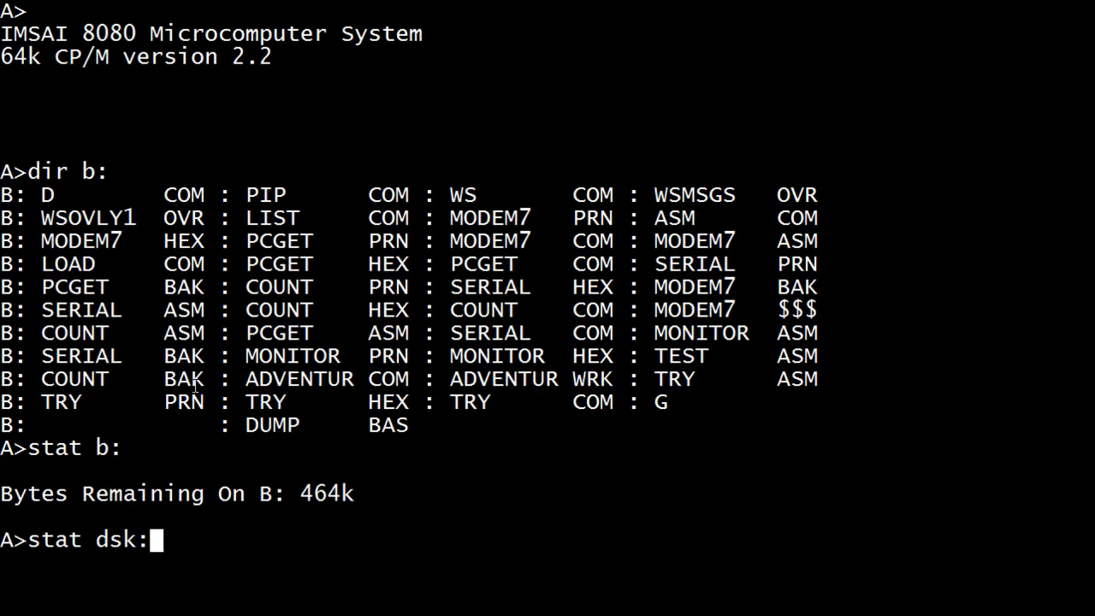
key("Return")
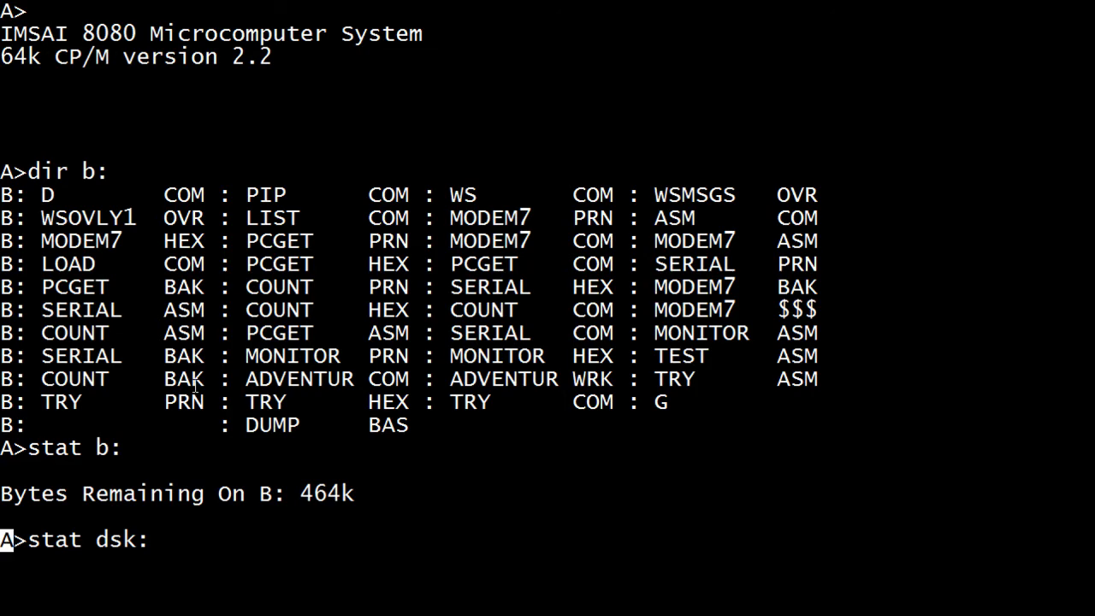